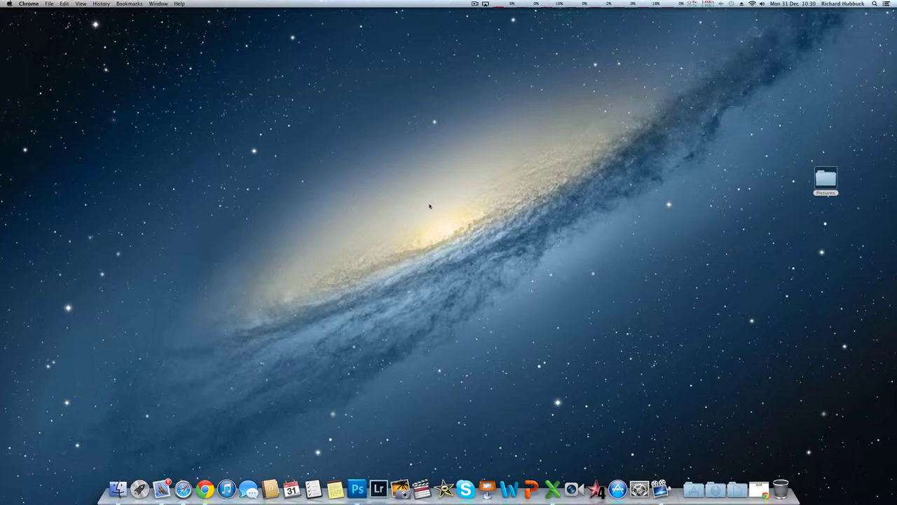
{"action": "left_click", "coordinate": [204, 485]}
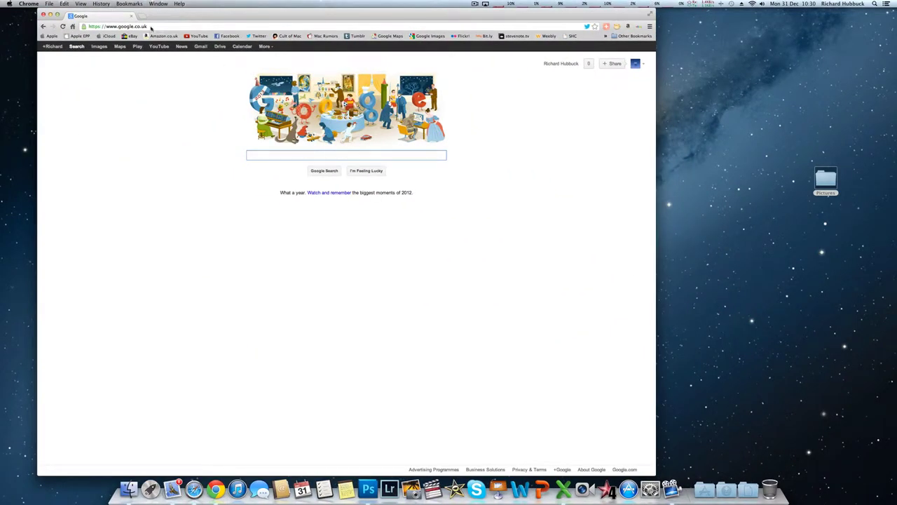
{"action": "left_click", "coordinate": [150, 27]}
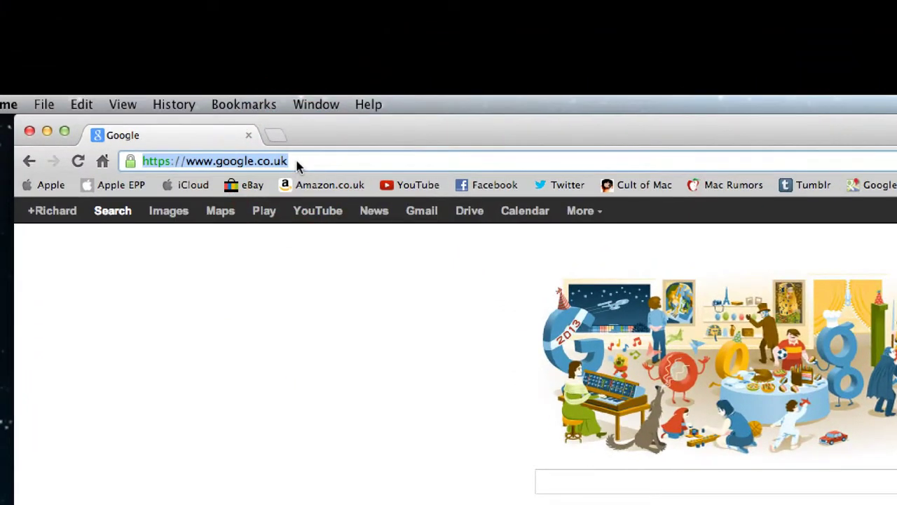
{"action": "type", "text": "www."}
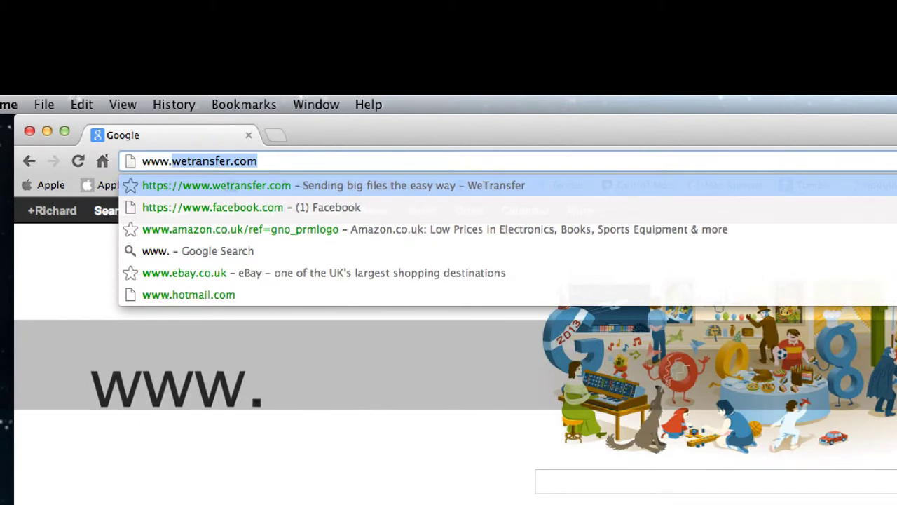
{"action": "type", "text": "wetransfer.c"}
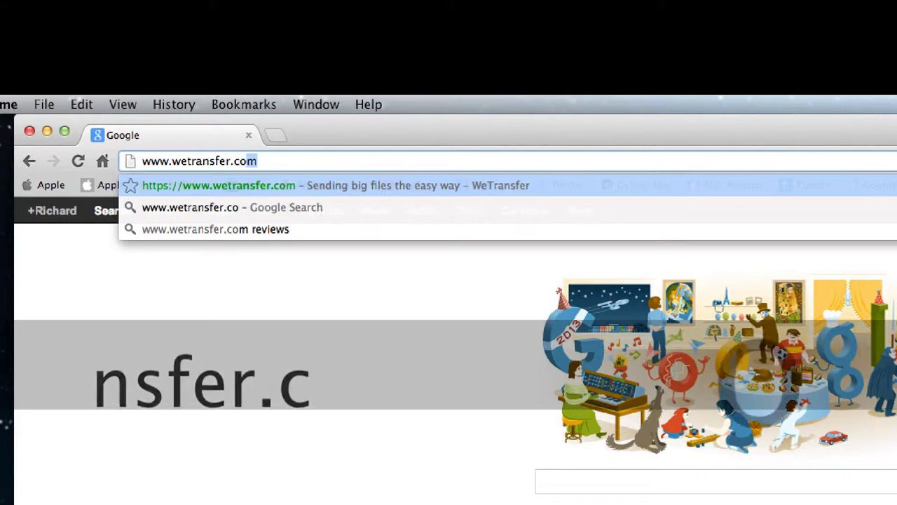
{"action": "type", "text": "om"}
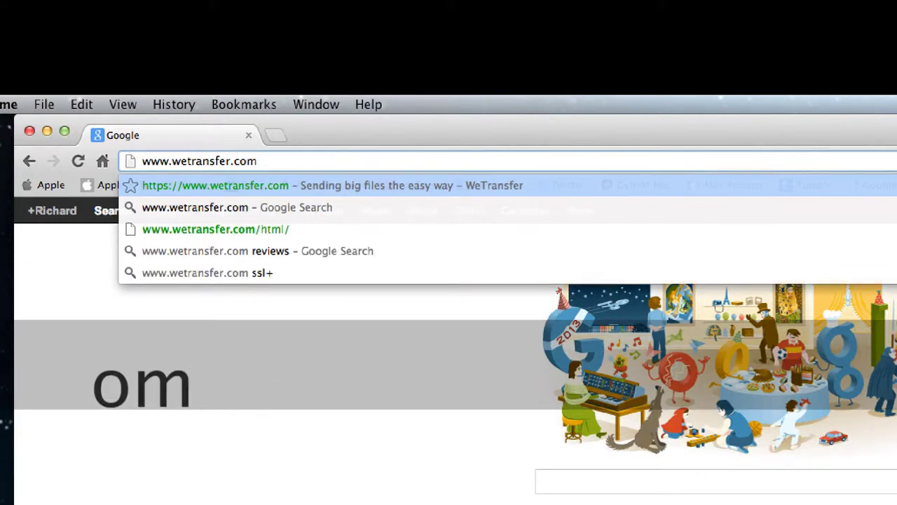
{"action": "key", "text": "Return"}
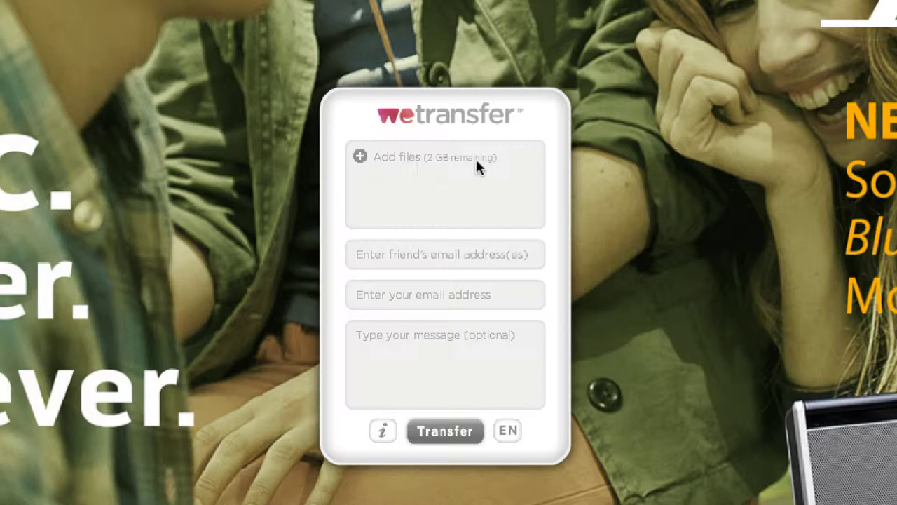
- From Add files, open Desktop > Pictures and select every JPG photo, first through last
{"action": "left_click", "coordinate": [360, 157]}
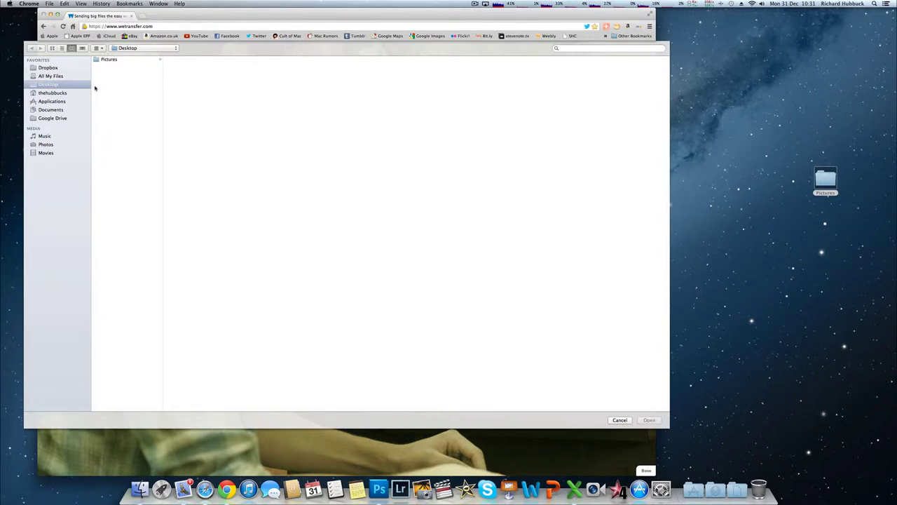
{"action": "left_click", "coordinate": [108, 60]}
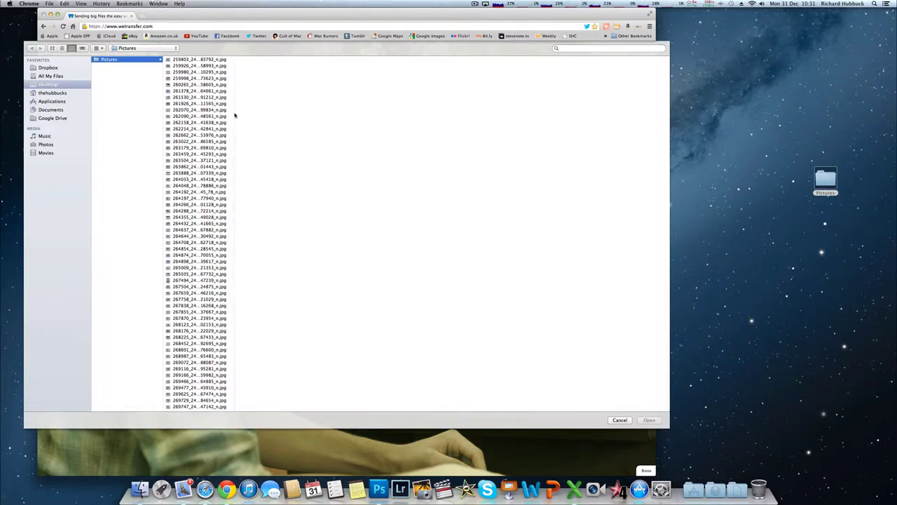
{"action": "left_click_drag", "start_coordinate": [234, 115], "coordinate": [253, 114]}
{"action": "left_click", "coordinate": [210, 110]}
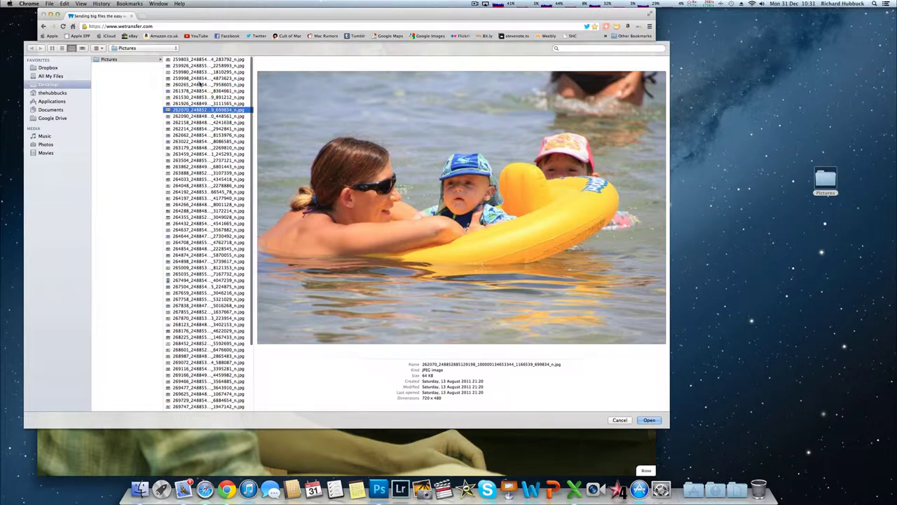
{"action": "scroll", "coordinate": [203, 91], "scroll_direction": "down", "scroll_amount": 3}
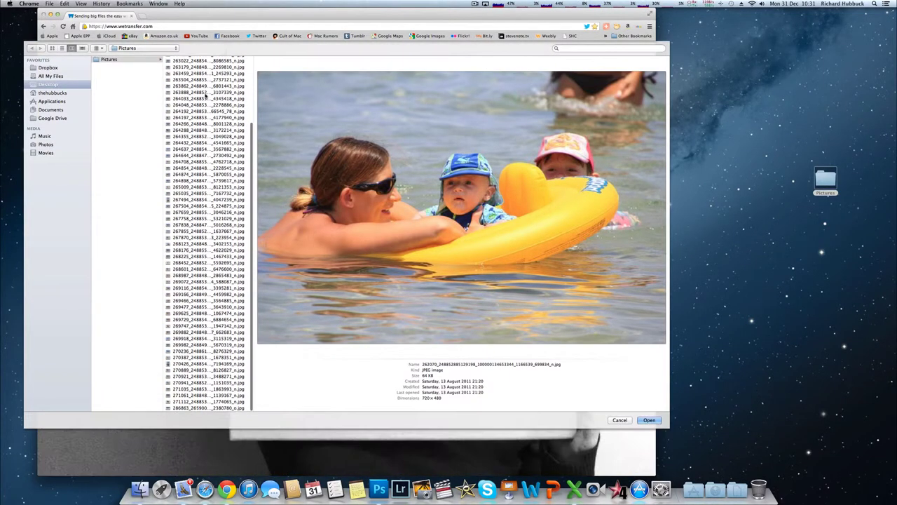
{"action": "scroll", "coordinate": [205, 94], "scroll_direction": "up", "scroll_amount": 3}
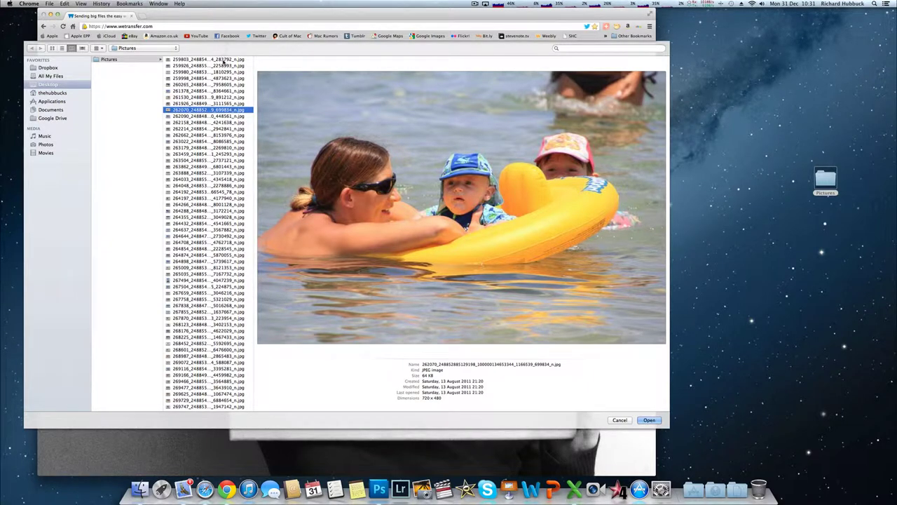
{"action": "scroll", "coordinate": [203, 204], "scroll_direction": "down", "scroll_amount": 3}
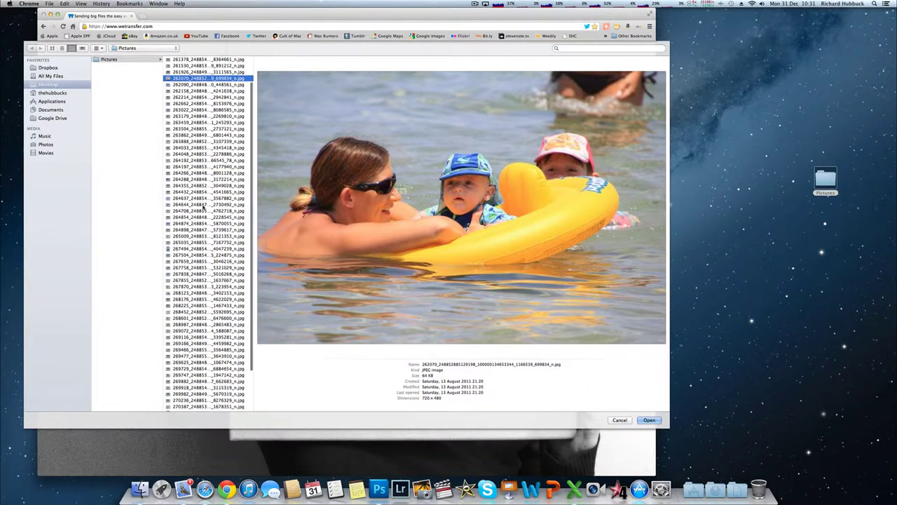
{"action": "scroll", "coordinate": [204, 203], "scroll_direction": "up", "scroll_amount": 3}
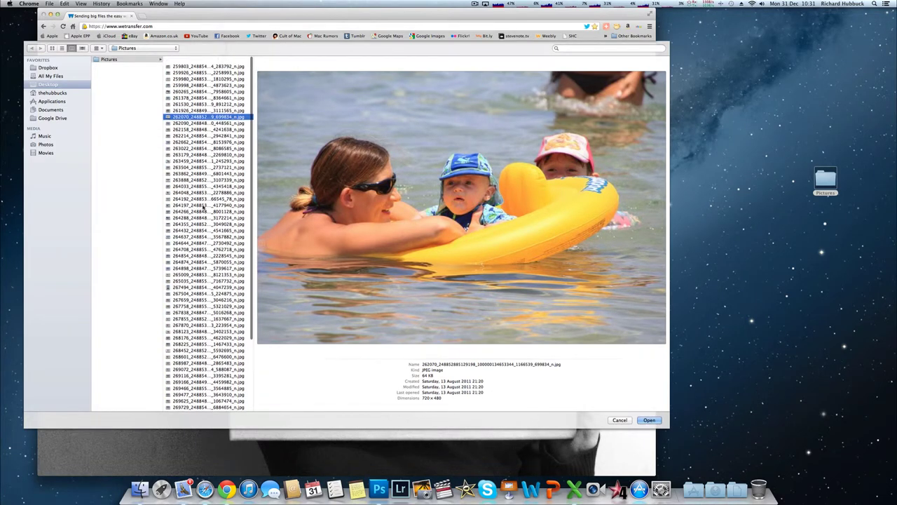
{"action": "left_click", "coordinate": [219, 60]}
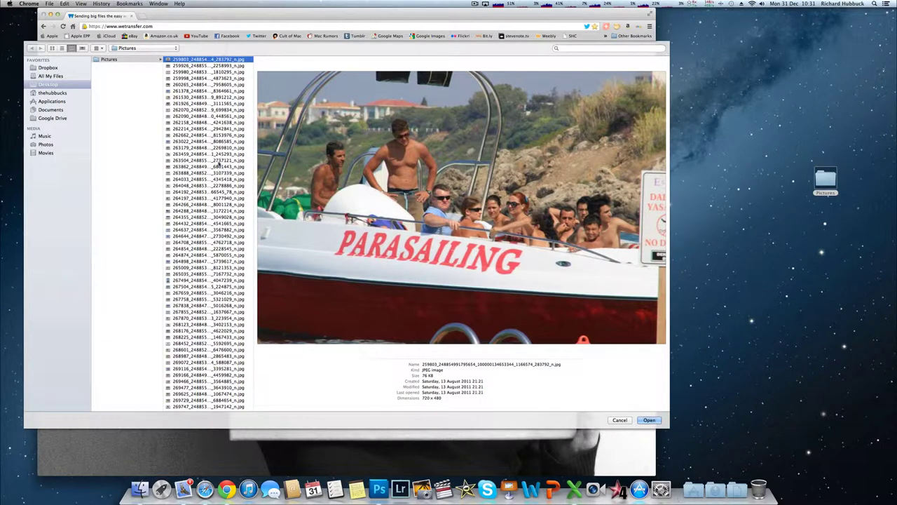
{"action": "scroll", "coordinate": [220, 211], "scroll_direction": "down", "scroll_amount": 5}
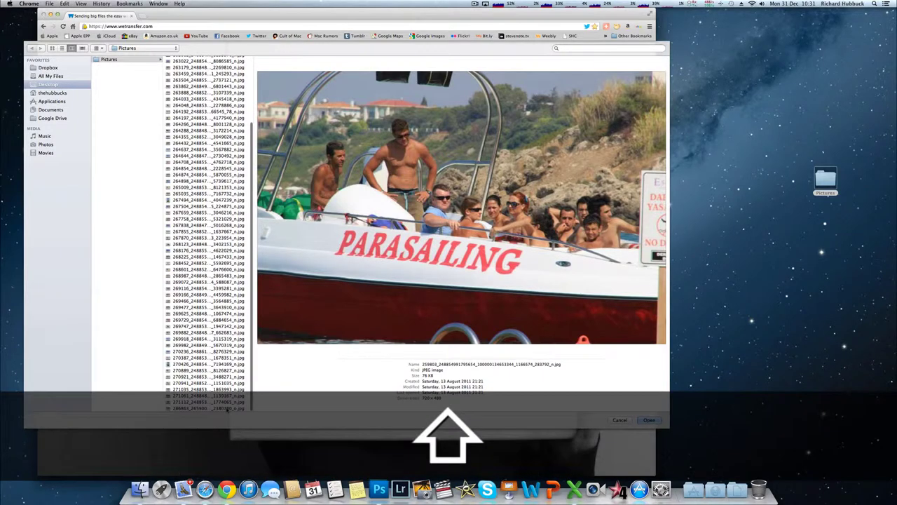
{"action": "left_click", "coordinate": [226, 408], "text": "shift"}
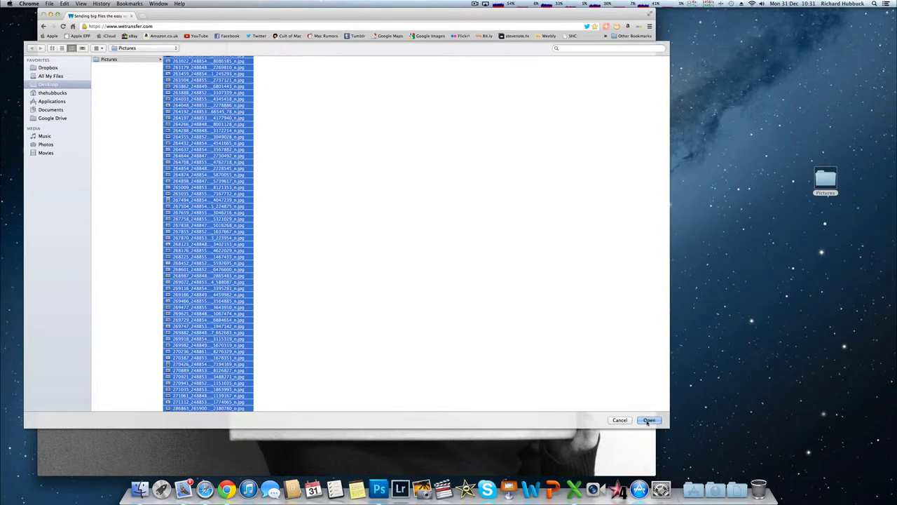
- Confirm the selection so all chosen photos appear in the WeTransfer file list
{"action": "left_click", "coordinate": [647, 420]}
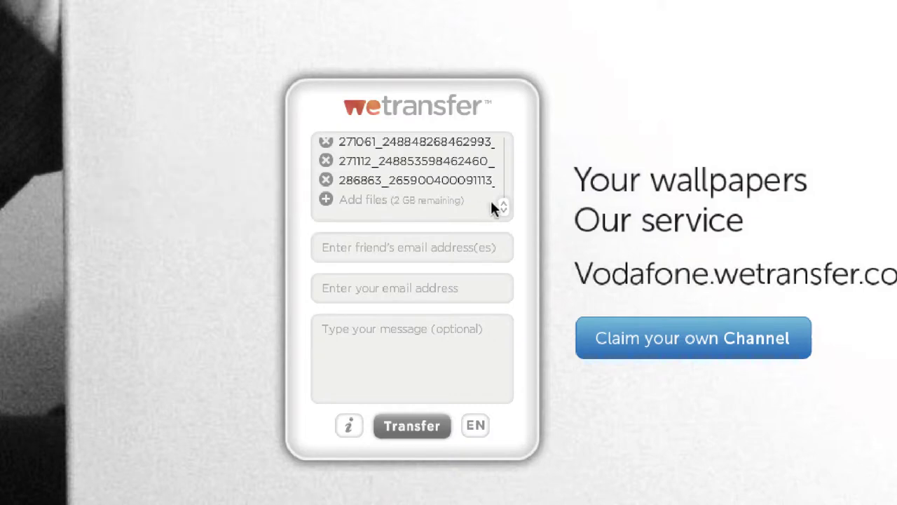
{"action": "left_click_drag", "start_coordinate": [508, 206], "coordinate": [495, 210]}
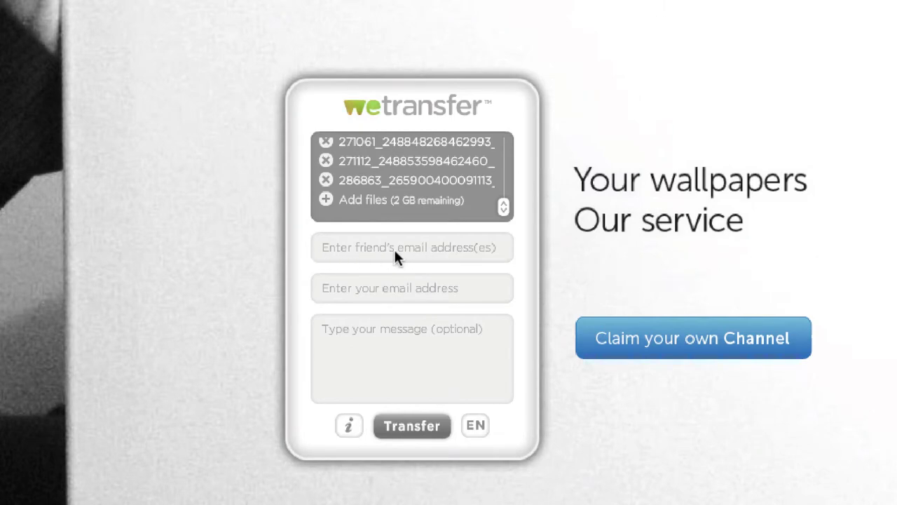
- Enter the friend's email as recipient and your own email as sender
{"action": "left_click", "coordinate": [457, 247]}
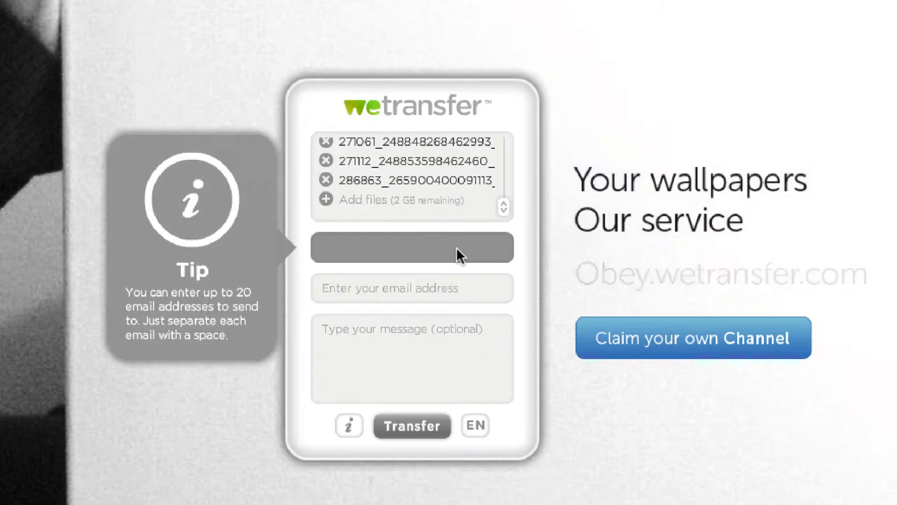
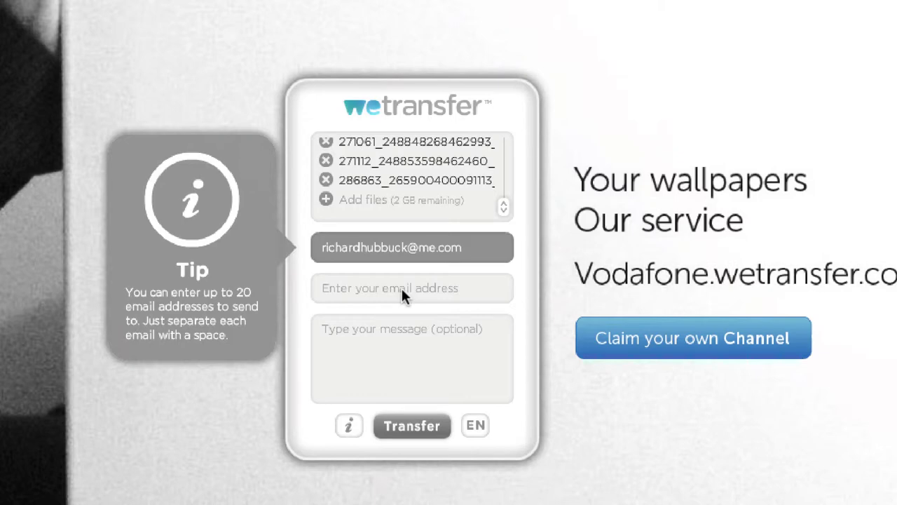
{"action": "left_click", "coordinate": [402, 292]}
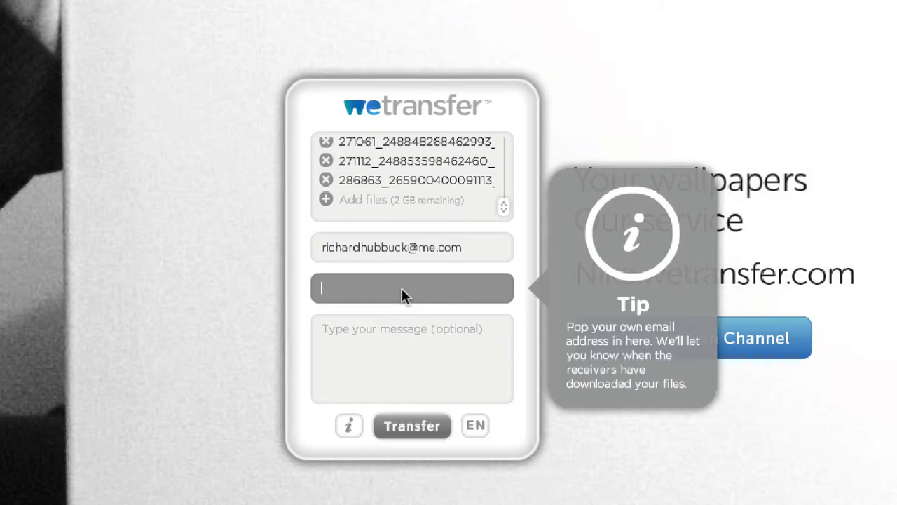
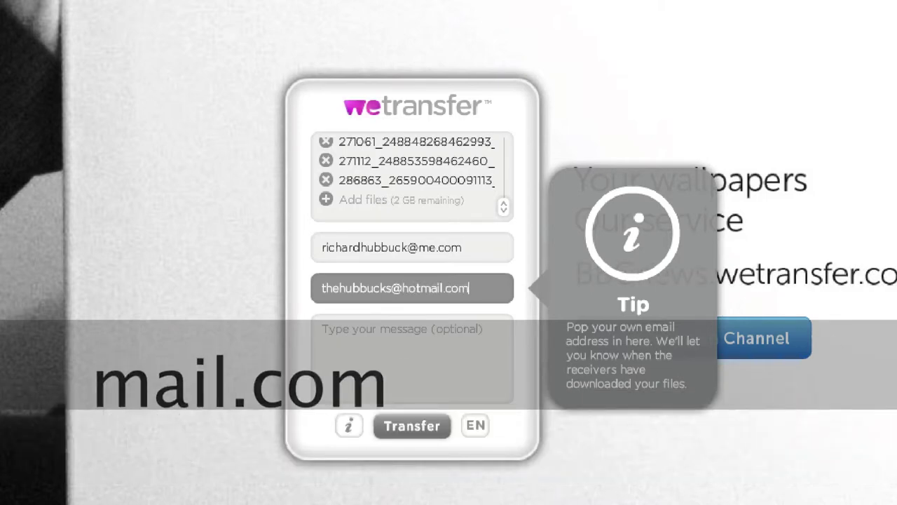
{"action": "key", "text": "Tab"}
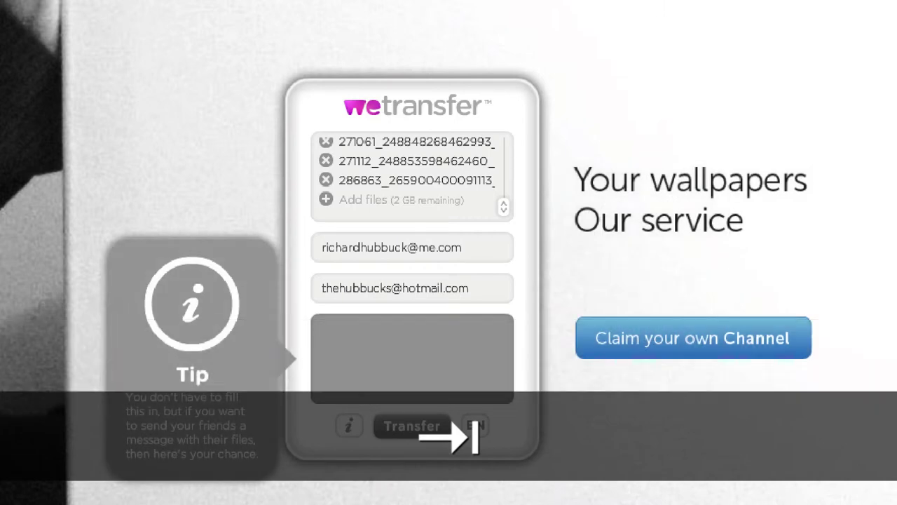
- Type the message 'Montage - world map'
{"action": "type", "text": "Montage"}
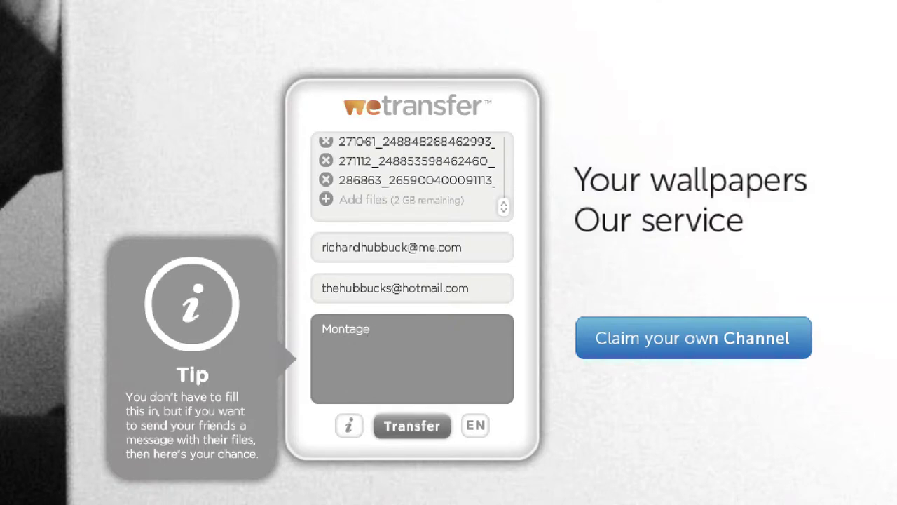
{"action": "type", "text": "-"}
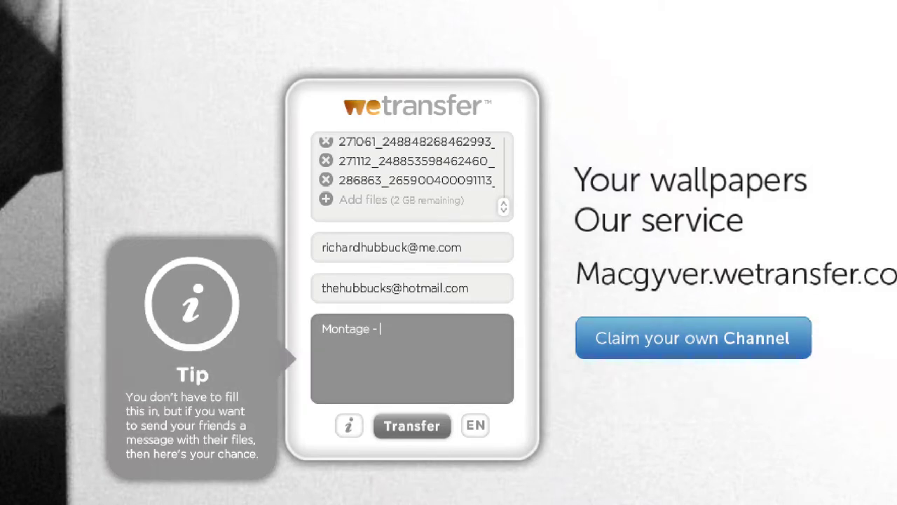
{"action": "type", "text": " world map"}
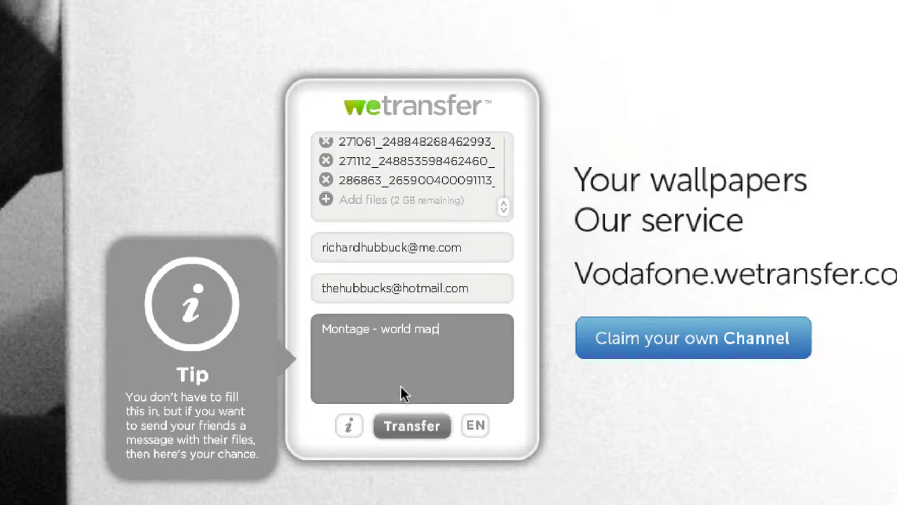
- Send the transfer, ticking 'I agree, let's go!' in the Terms dialog and confirming
{"action": "left_click", "coordinate": [414, 424]}
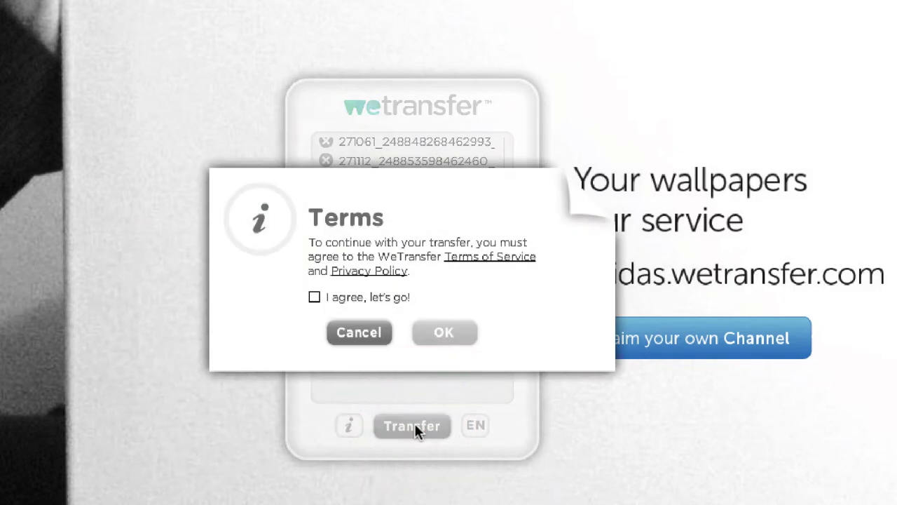
{"action": "left_click", "coordinate": [313, 296]}
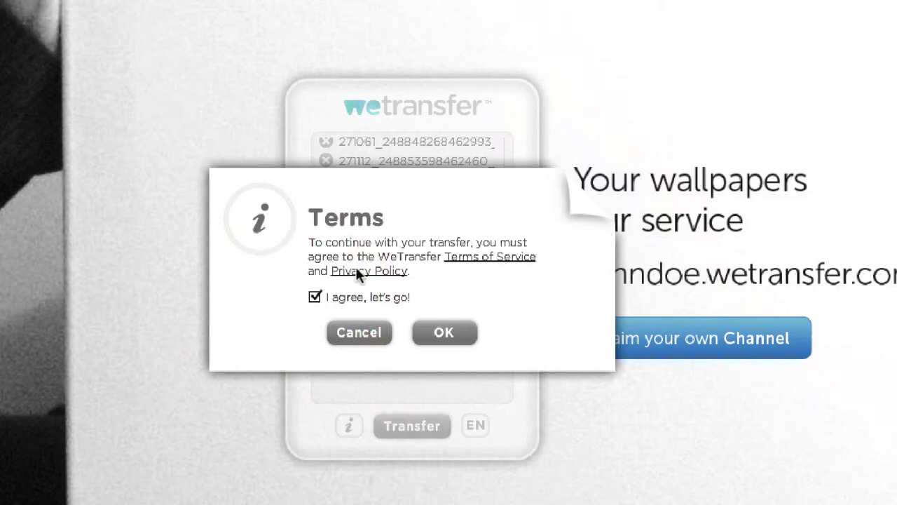
{"action": "left_click", "coordinate": [444, 333]}
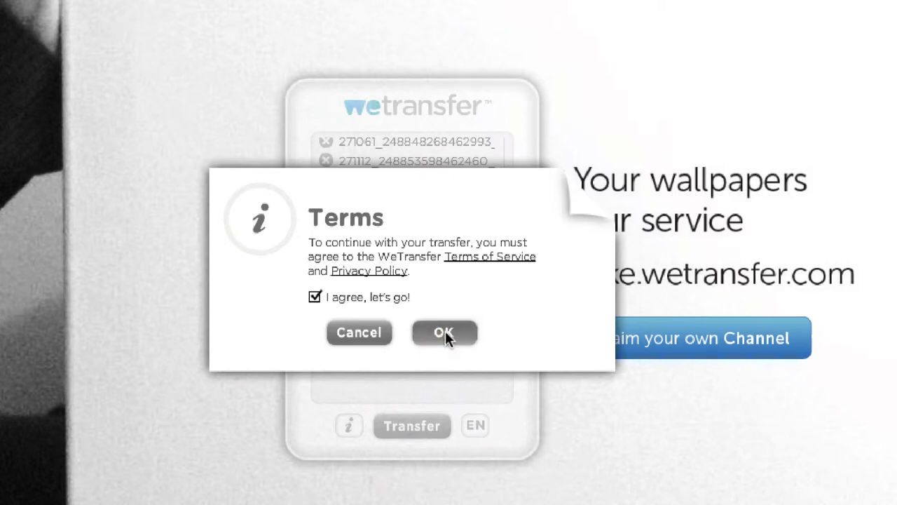